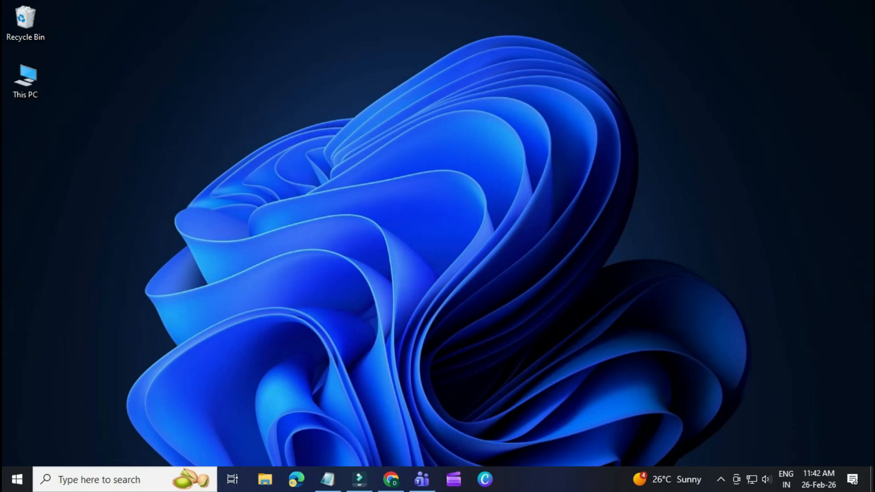
Step: Open Programs and Features in Control Panel and check the installed Microsoft programs for an entry to uninstall
key(super)
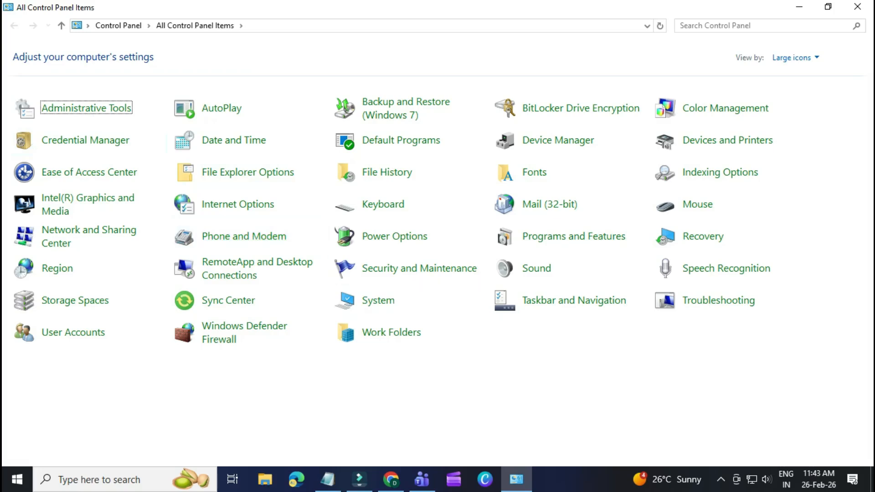
click(574, 237)
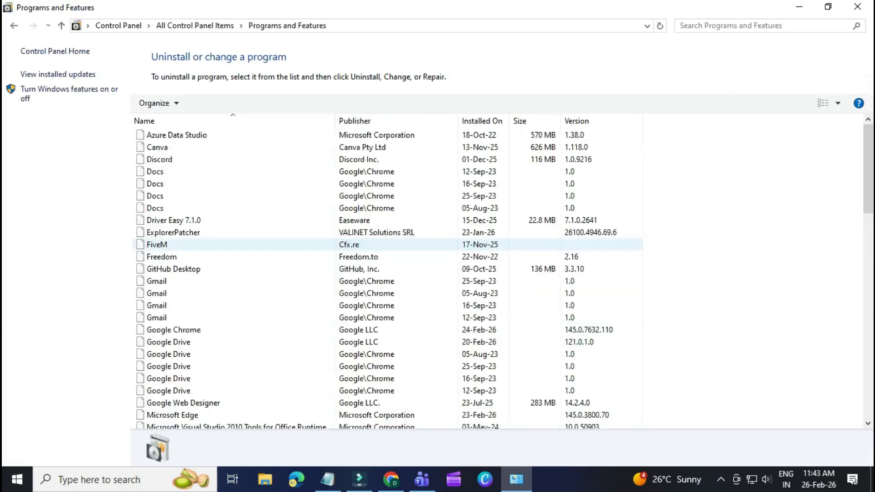
key(m)
click(209, 185)
right_click(210, 186)
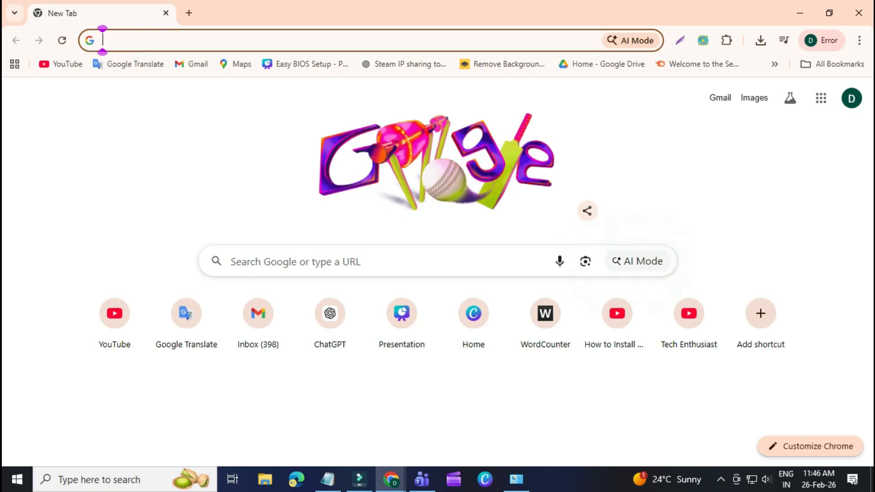
Step: Search the web for "Office Customization Tool" and open its Microsoft 365 Apps admin center page
click(111, 40)
text(Office Customization Tool)
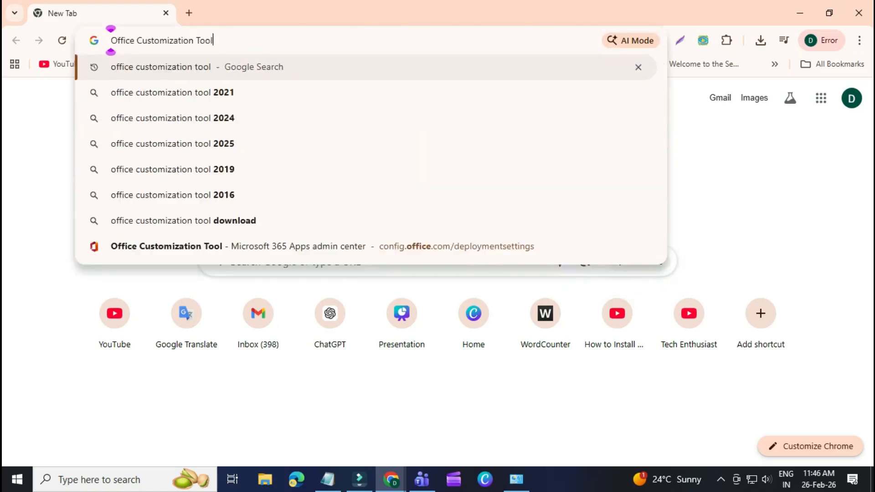
key(Return)
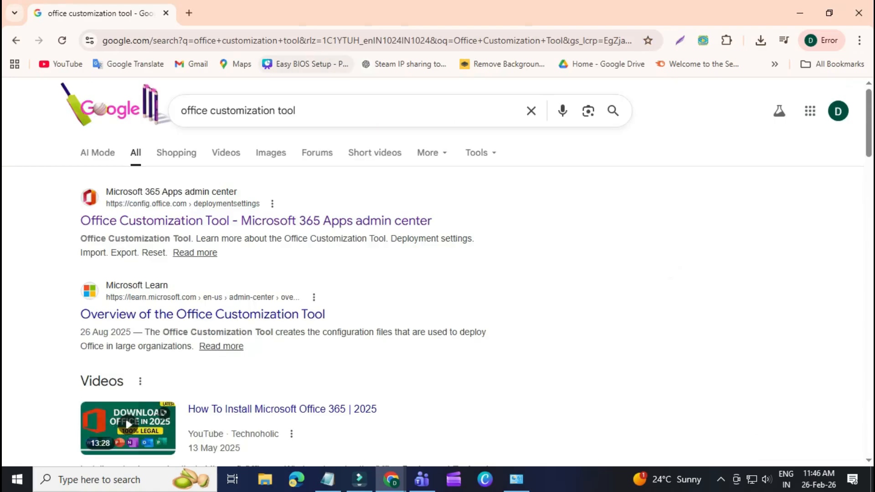
click(155, 220)
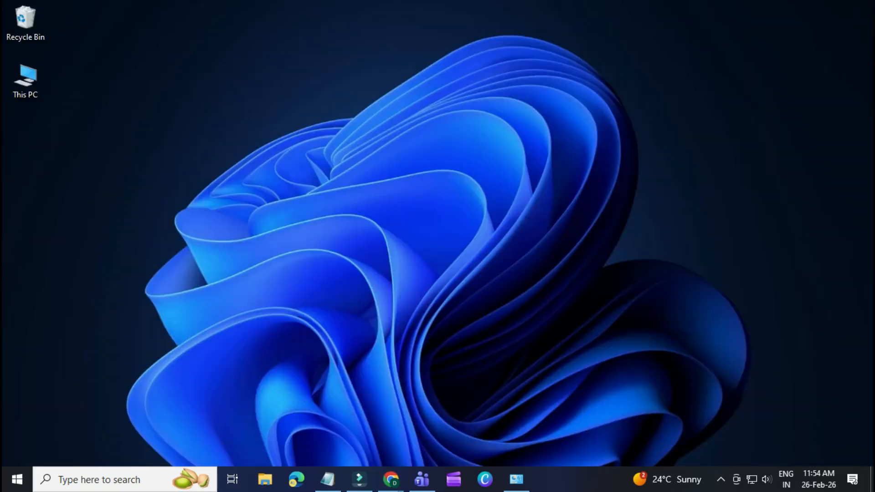
Step: Open the properties of This PC from the desktop to check the system details
right_click(37, 88)
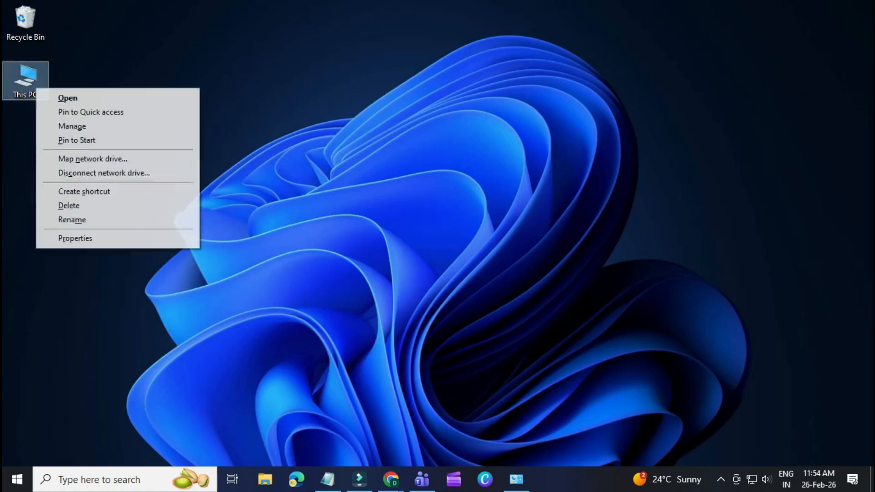
click(75, 239)
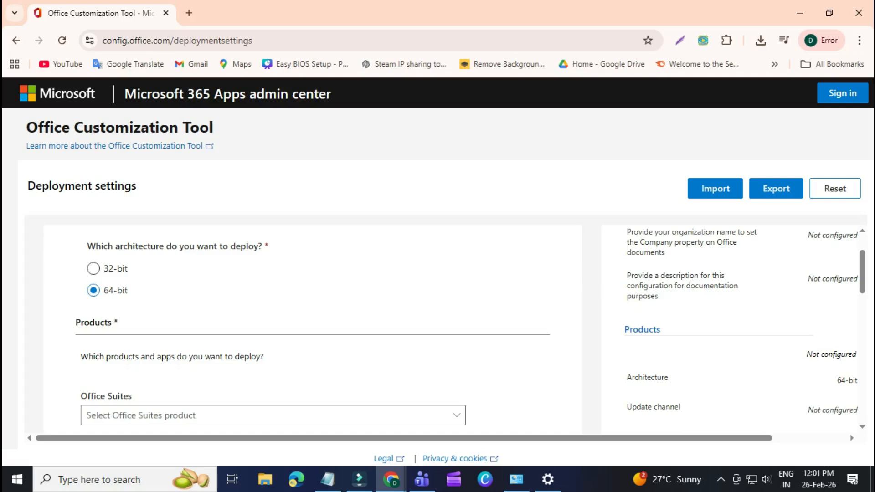
Step: Select Office LTSC Professional Plus 2024 - Volume License as the Office suite and Visio LTSC Professional 2024 - Volume License as the Visio product
scroll(301, 328, down, 3)
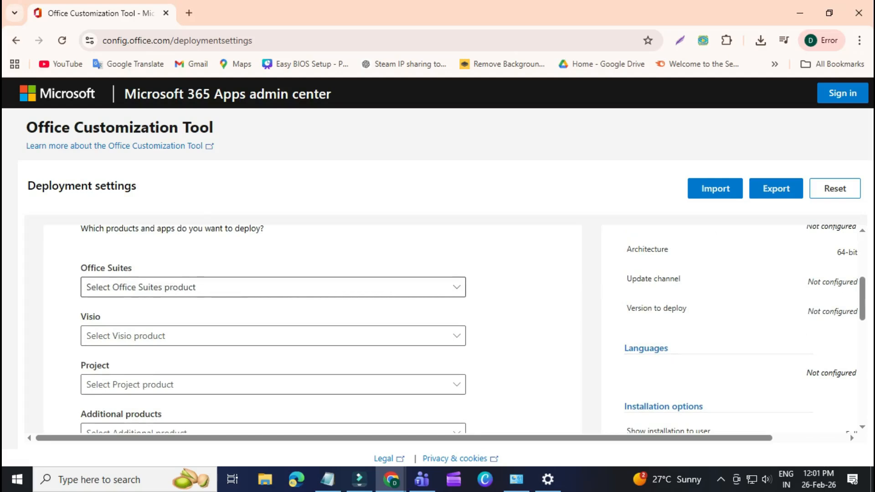
click(274, 287)
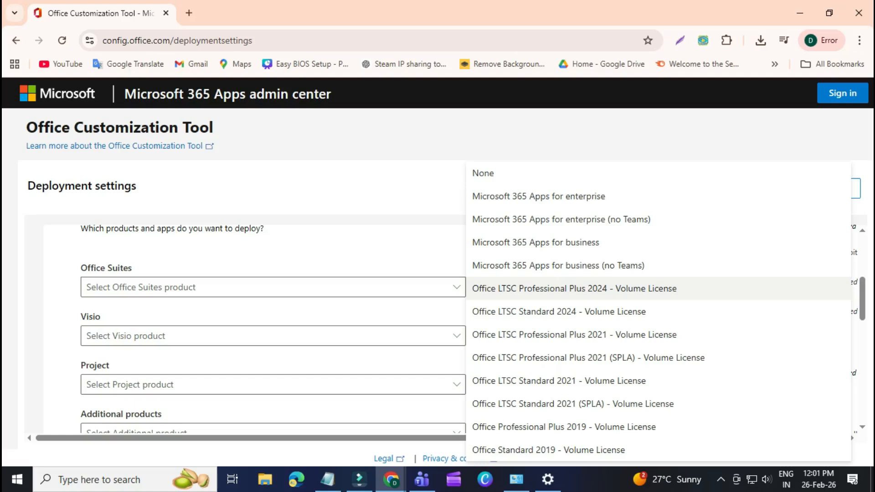
click(574, 288)
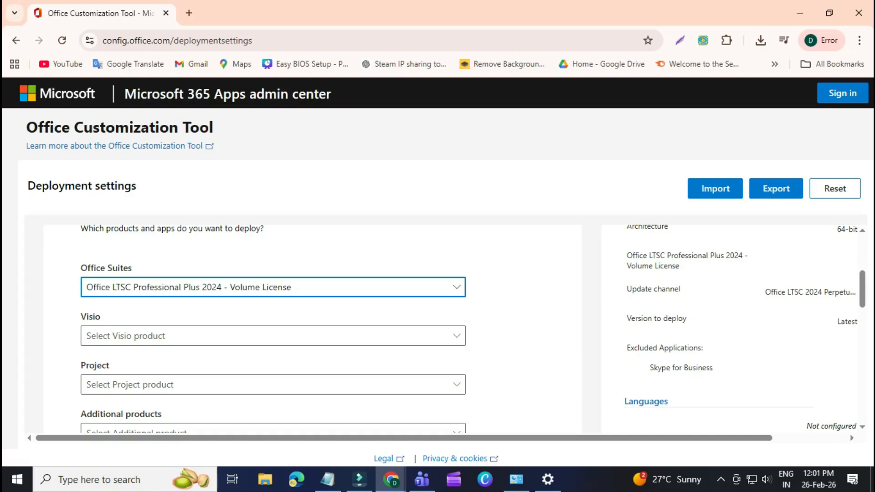
click(273, 336)
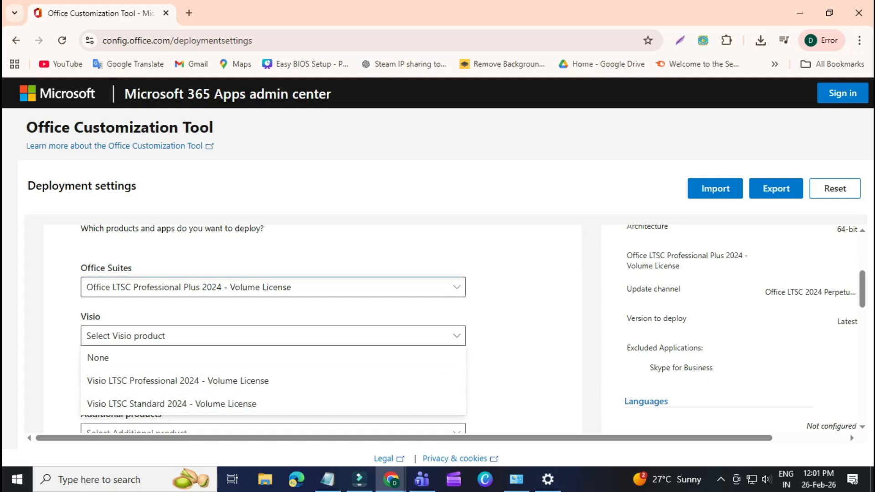
key(Down)
key(Down)
key(Return)
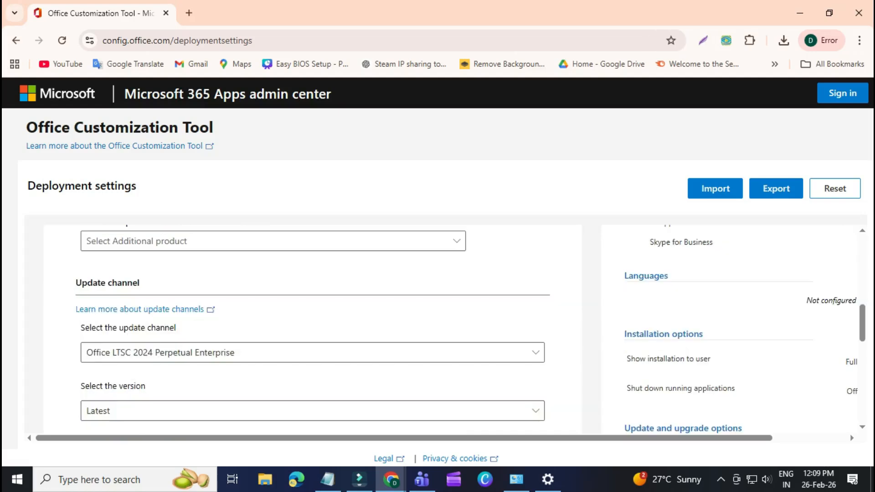
Step: Exclude Access from the apps being deployed
scroll(438, 328, down, 4)
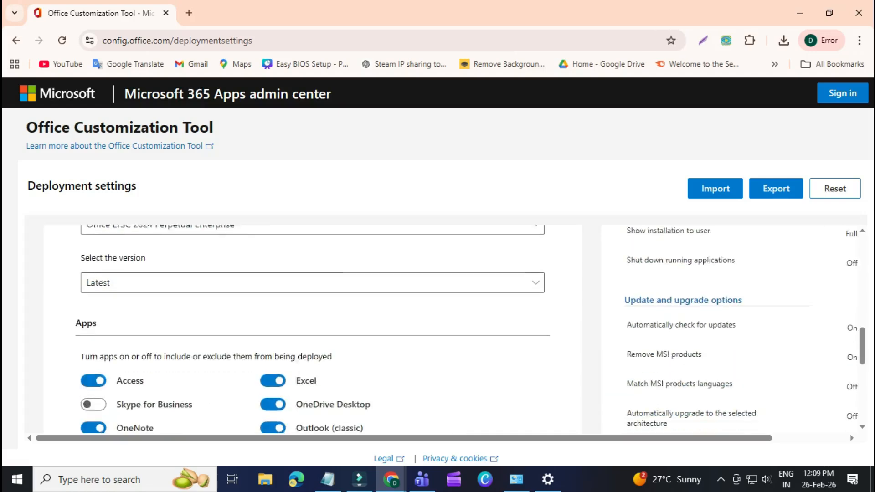
scroll(437, 328, down, 1)
scroll(438, 328, up, 1)
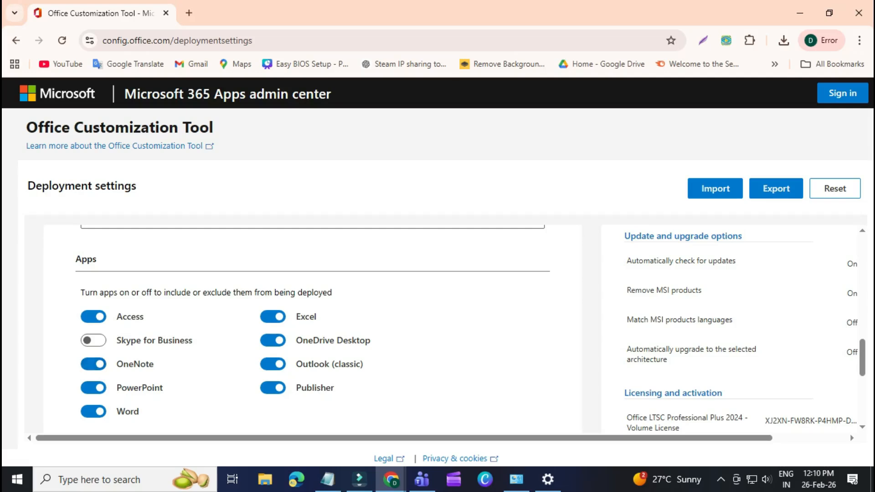
click(93, 316)
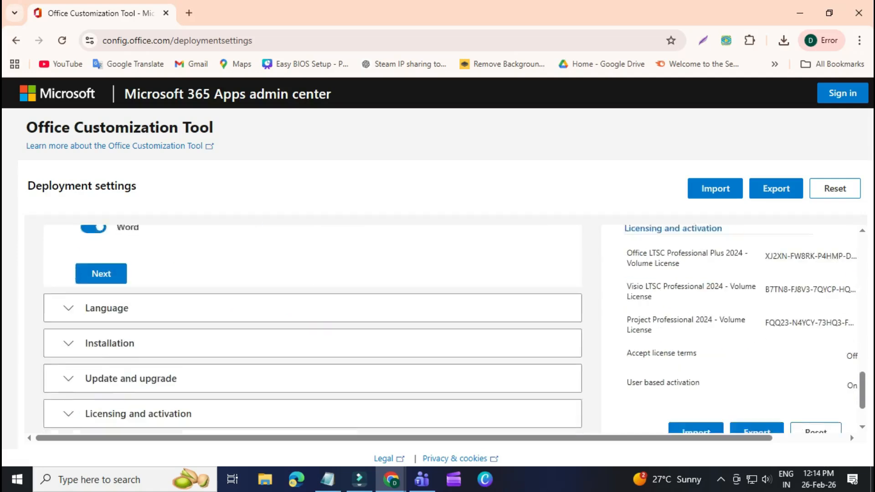
Step: Set the primary language to English (United States) and continue to the Installation settings
scroll(452, 328, down, 3)
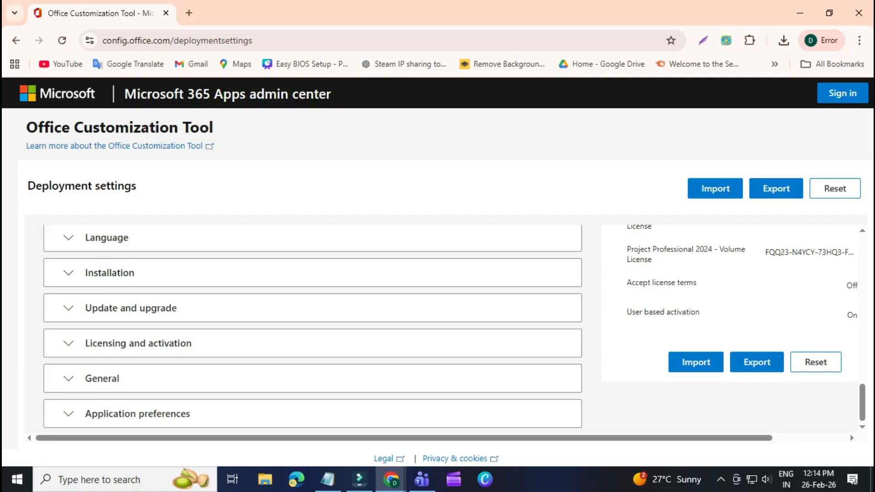
click(68, 237)
click(309, 337)
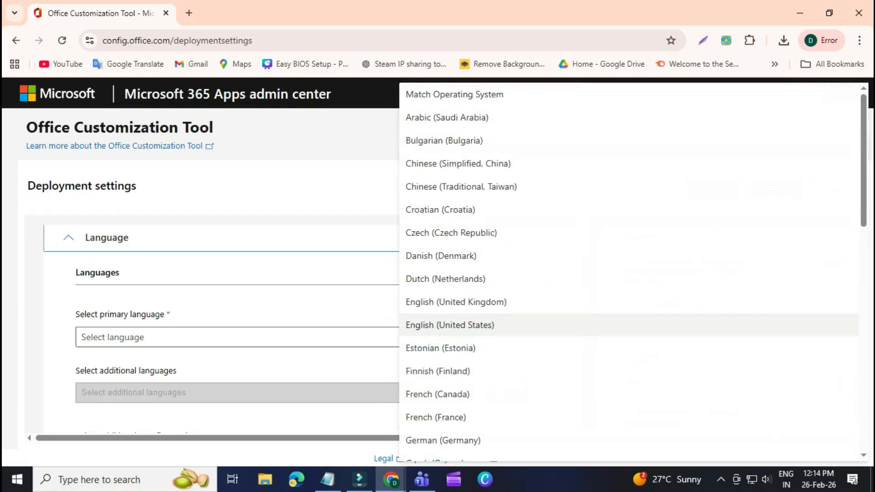
click(450, 325)
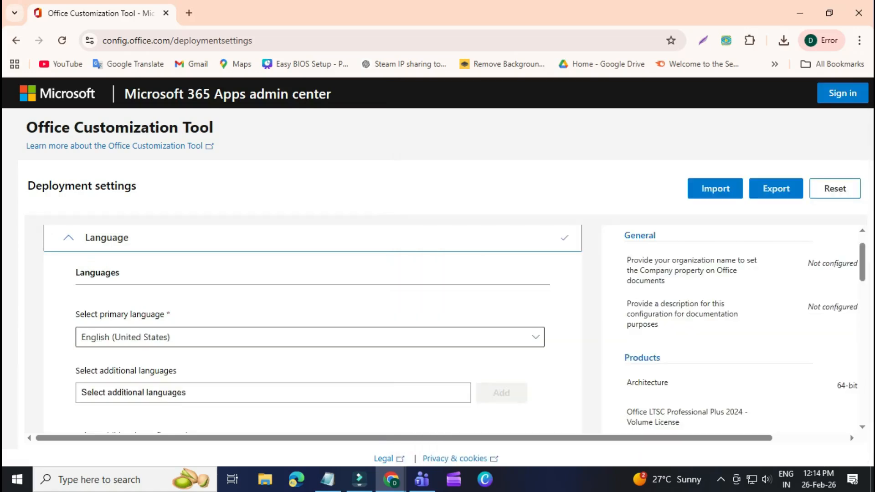
scroll(312, 328, down, 5)
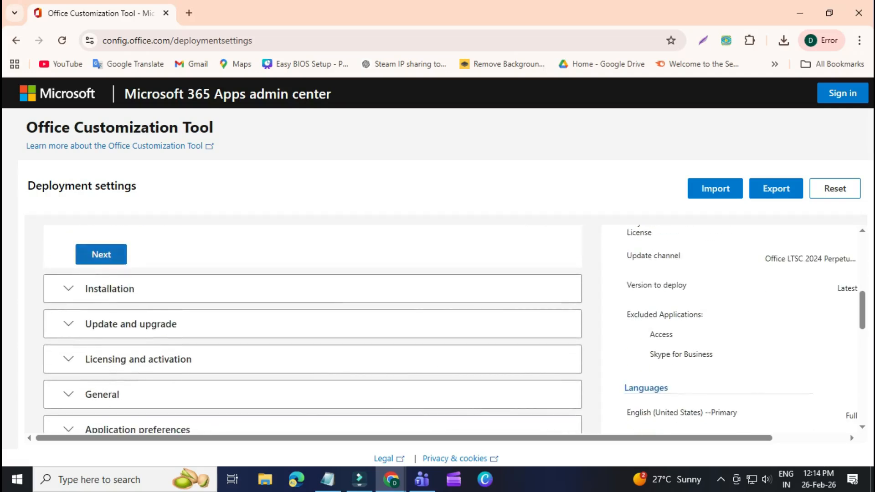
click(101, 254)
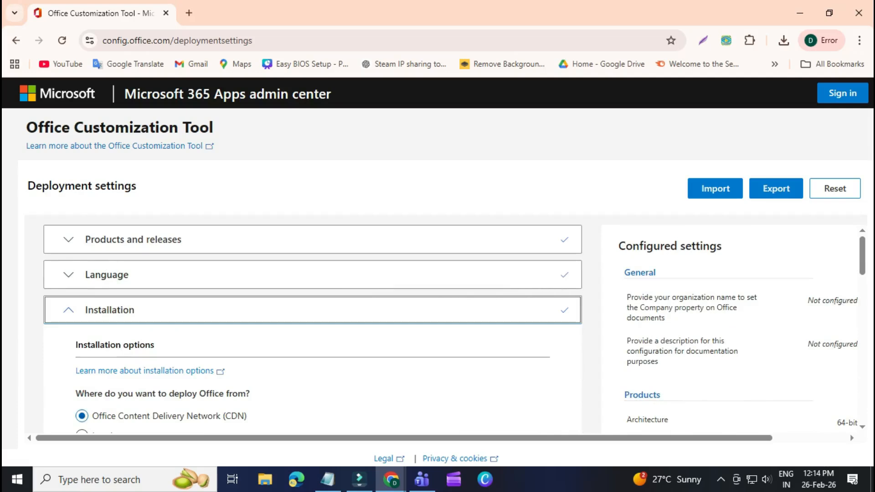
Step: Keep the default Installation and Update and upgrade options and proceed to the Licensing and activation section
scroll(312, 328, down, 3)
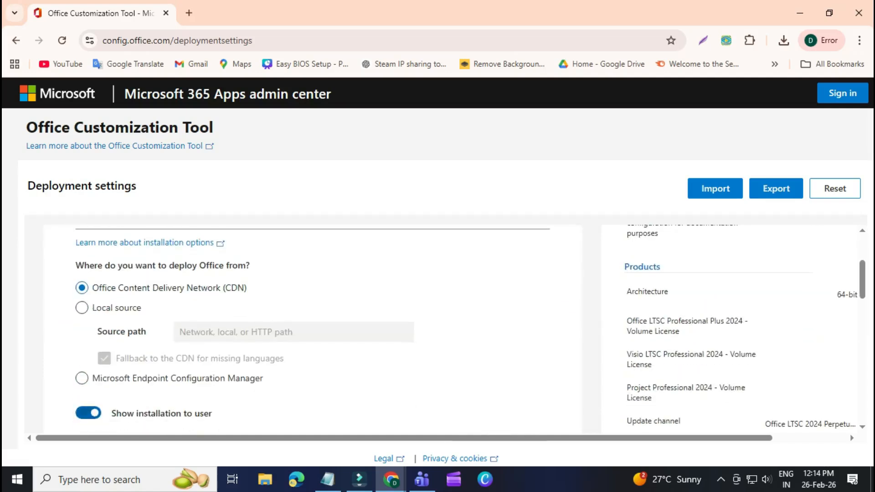
scroll(313, 328, down, 4)
click(101, 309)
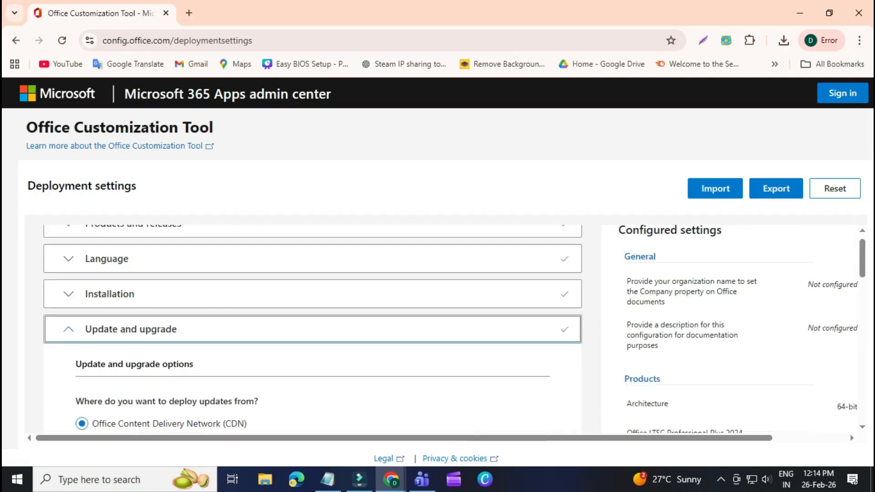
scroll(313, 328, down, 7)
scroll(312, 328, down, 5)
click(100, 373)
Step: Accept the default Licensing and activation, General and Application preferences settings, and finish the deployment configuration
scroll(312, 328, down, 10)
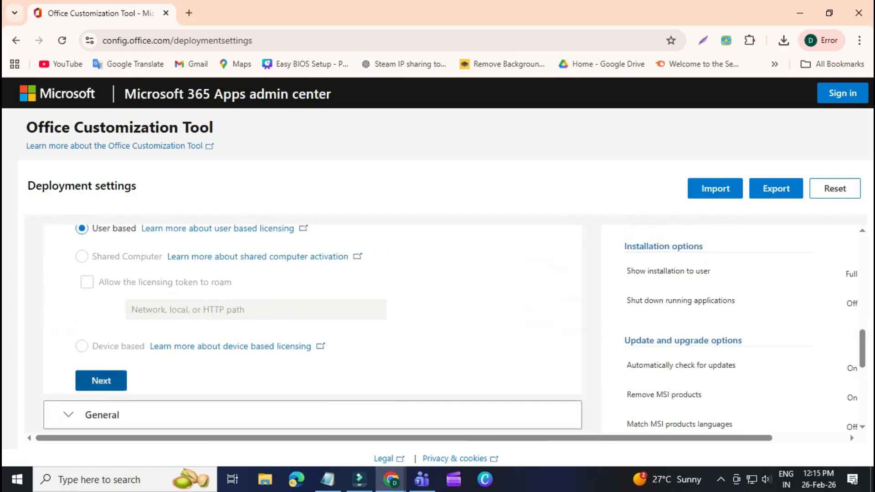
click(101, 381)
scroll(313, 328, down, 5)
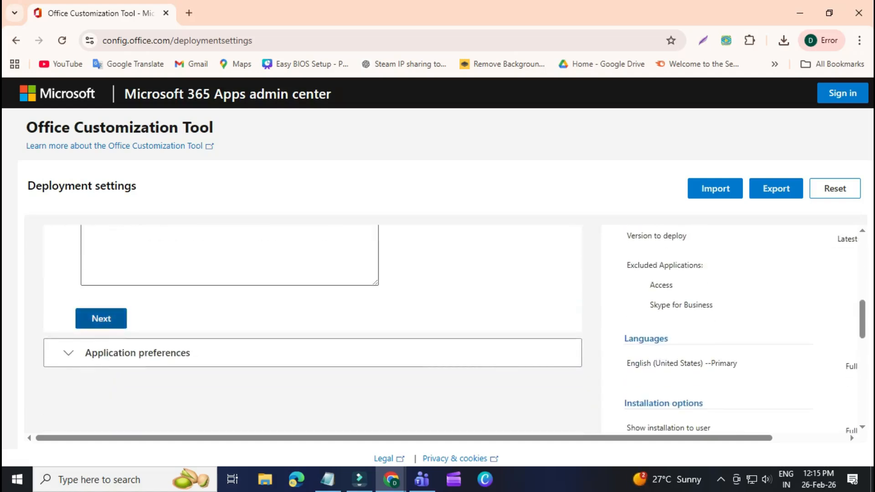
click(101, 318)
scroll(101, 319, down, 10)
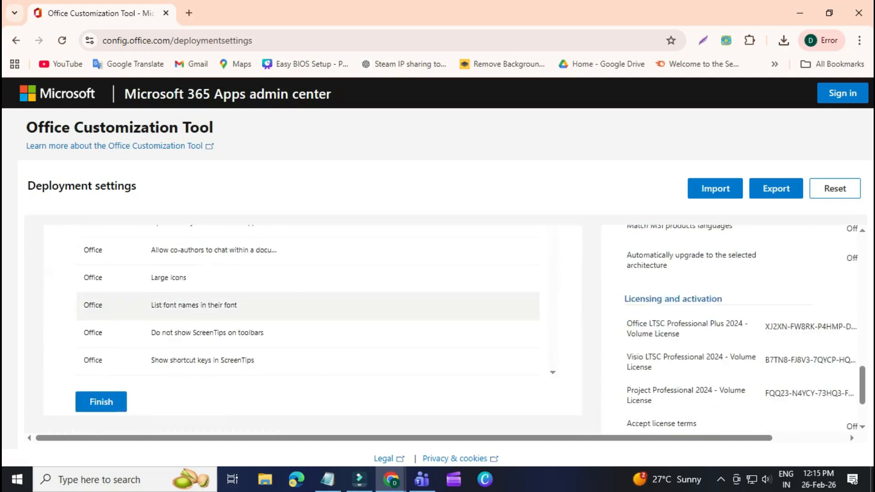
scroll(313, 319, down, 2)
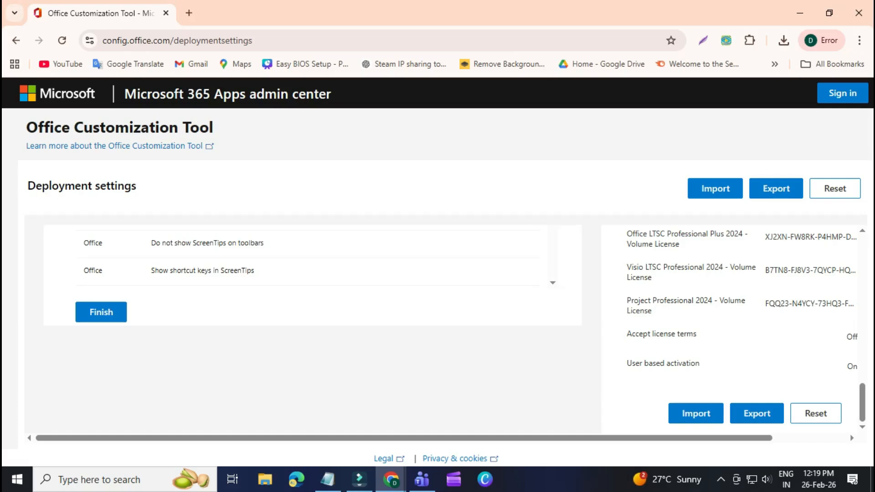
click(101, 312)
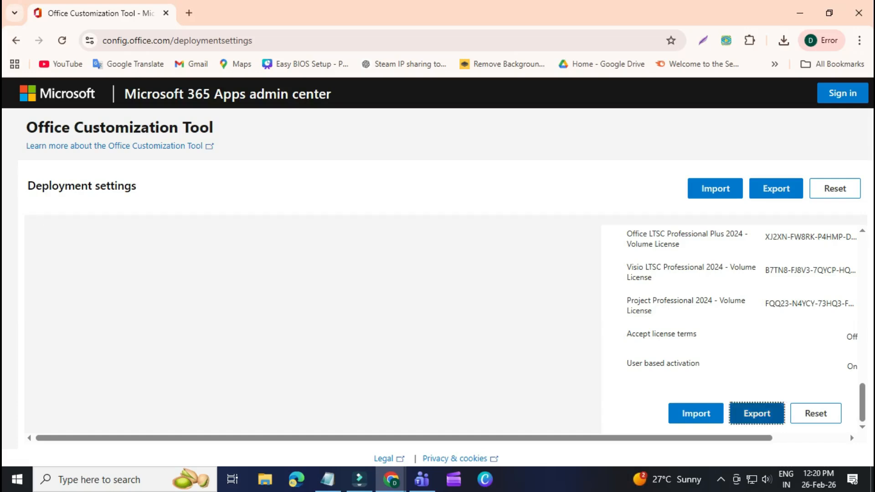
Step: Export the configuration to an XML file named Configuration, using Office Open XML formats as default and accepting the license agreement
click(757, 414)
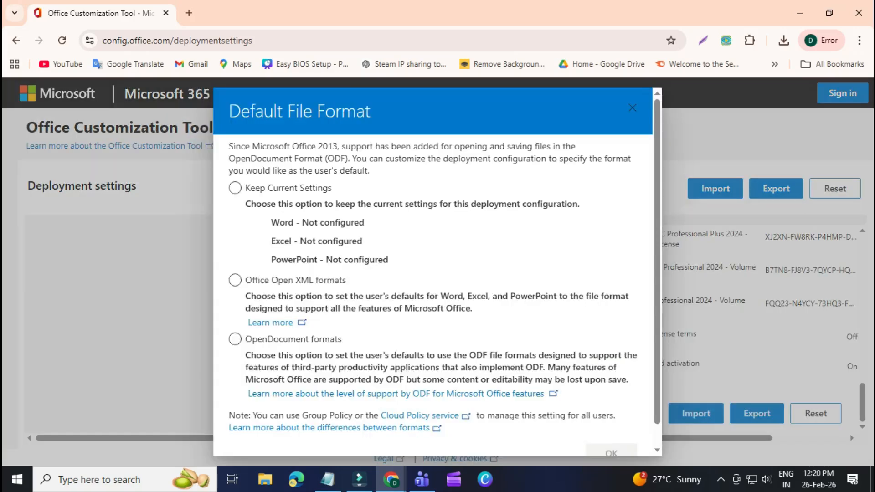
scroll(283, 190, down, 1)
click(234, 270)
scroll(437, 273, down, 1)
click(611, 430)
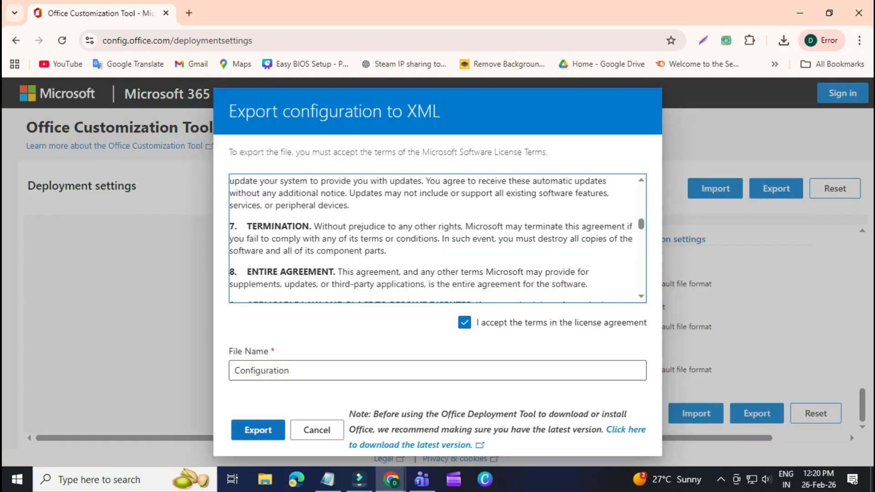
click(258, 430)
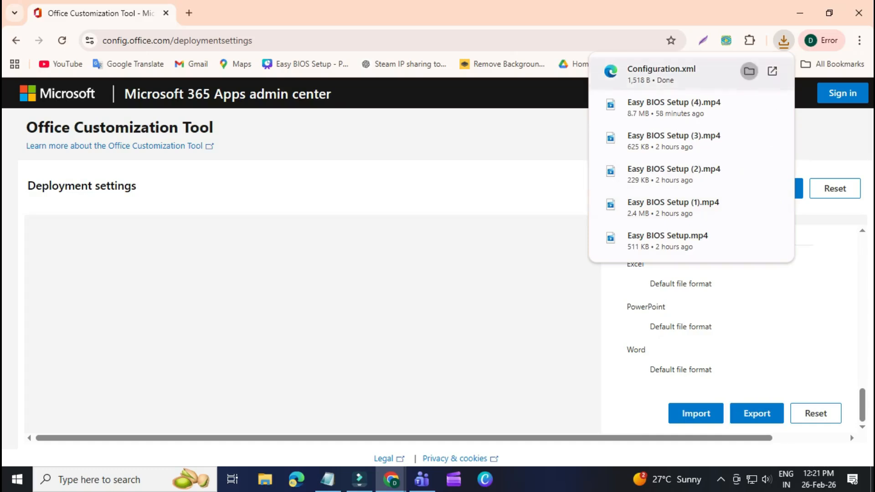
Step: Locate the exported Configuration file in the Downloads folder, open it to review its XML, and return to the Office Customization Tool page
click(749, 70)
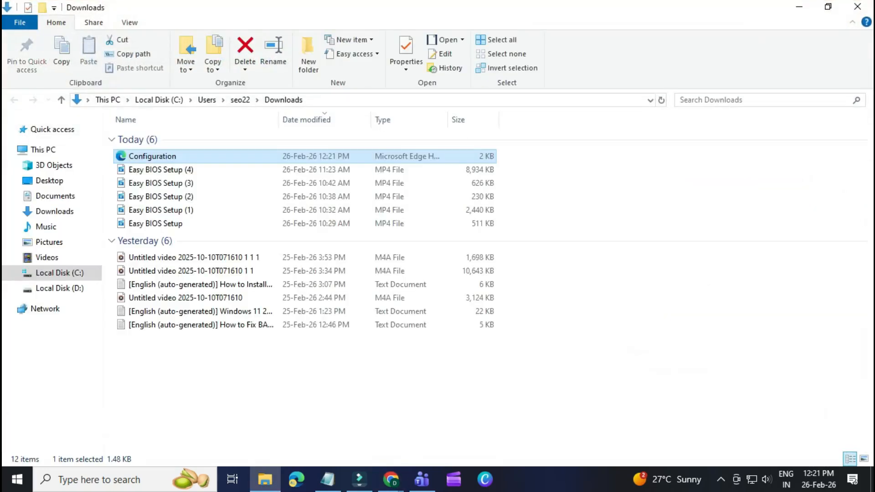
double_click(152, 156)
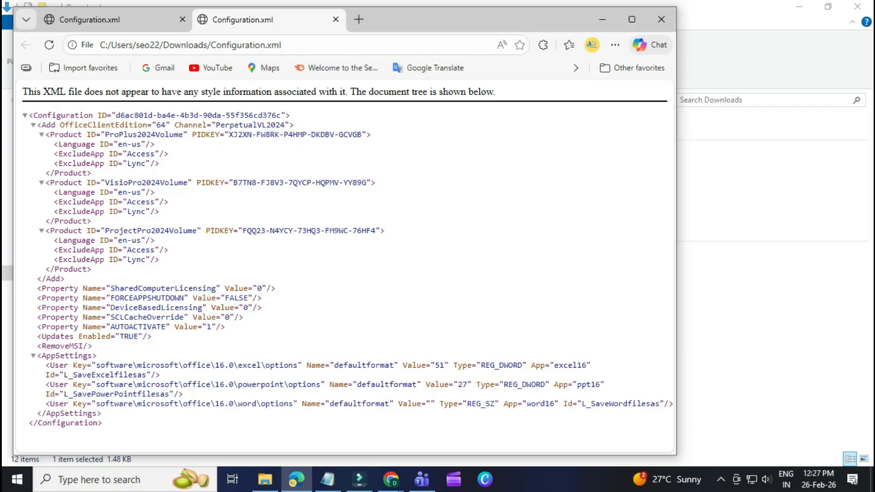
click(799, 7)
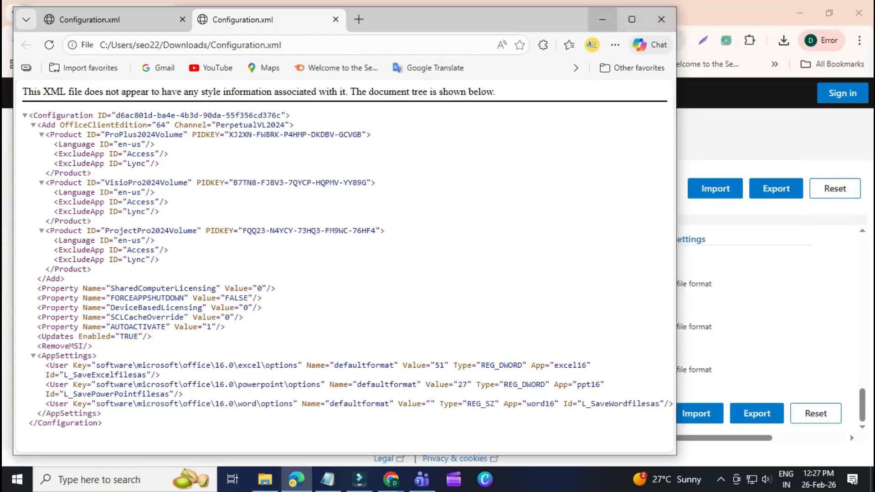
click(602, 19)
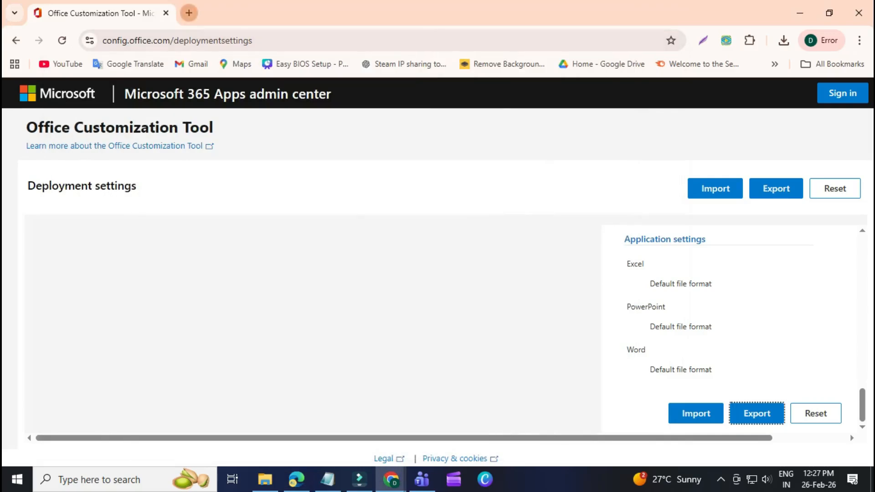
Step: Search Google for "Office Deployment Tool" in a new browser tab
click(189, 13)
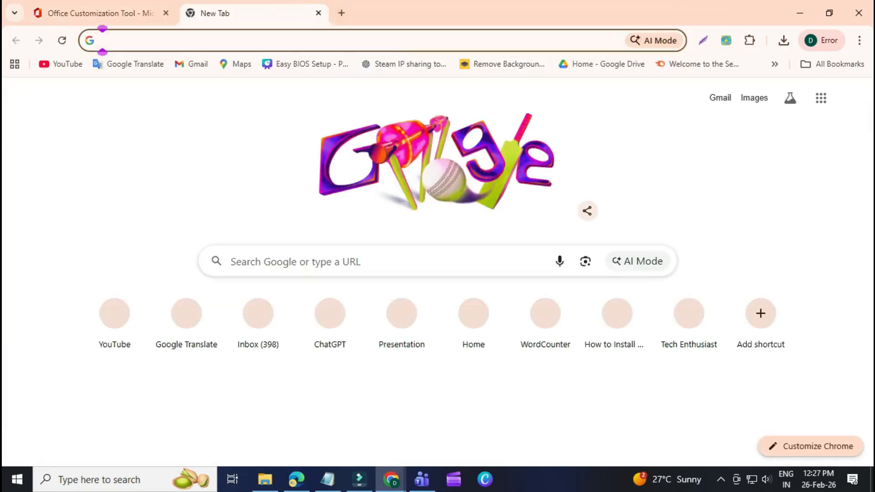
click(110, 40)
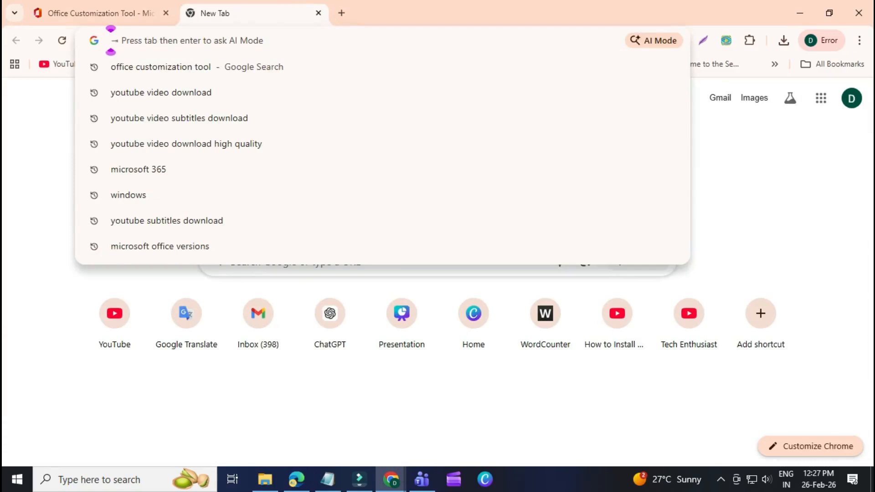
key(Escape)
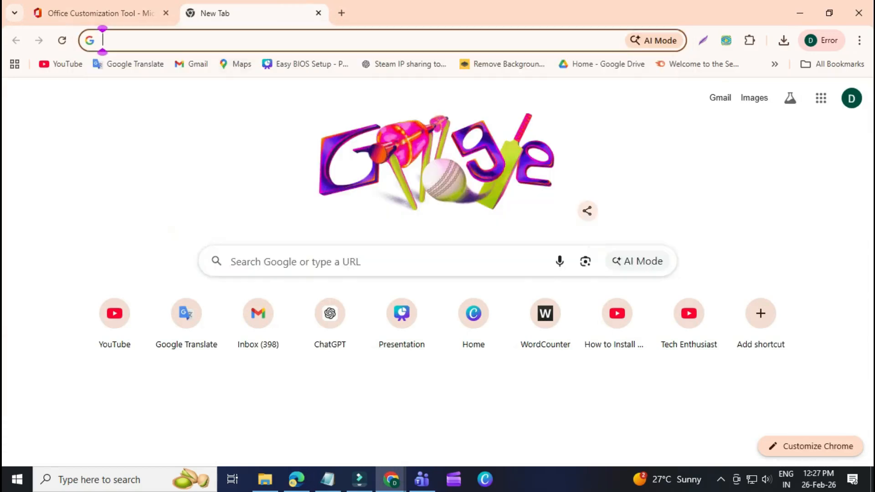
text(Office Deployment Tool)
key(Return)
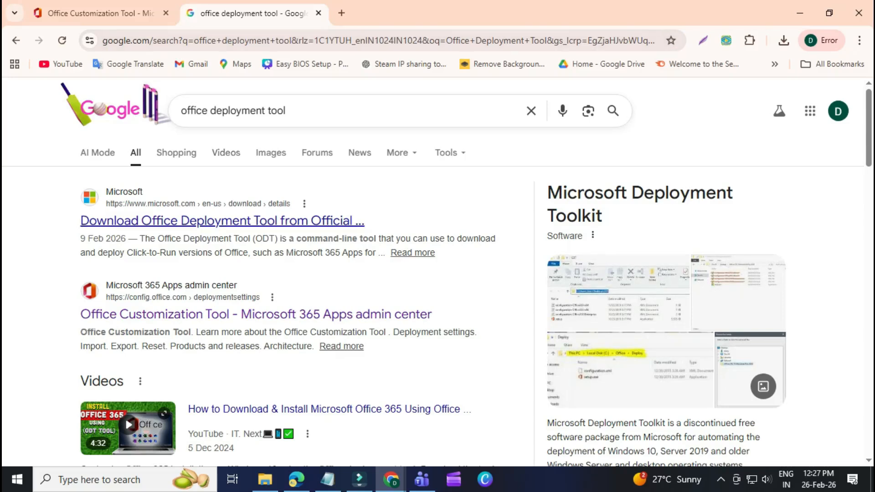
Step: Download the English Office Deployment Tool from Microsoft's official download page and show the downloaded file in its folder
click(222, 221)
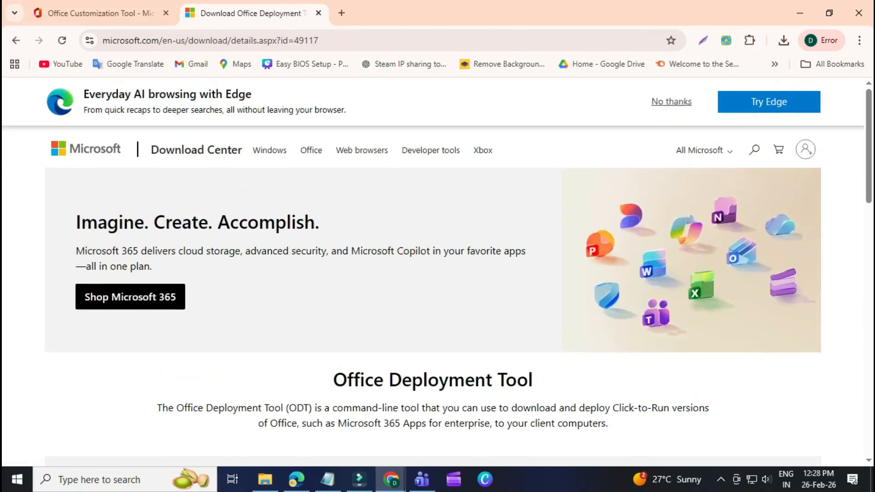
scroll(522, 450, down, 1)
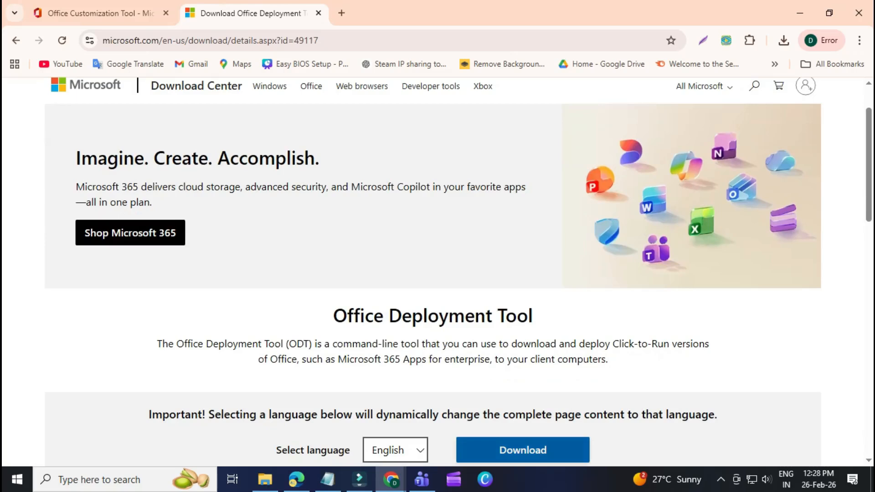
click(523, 450)
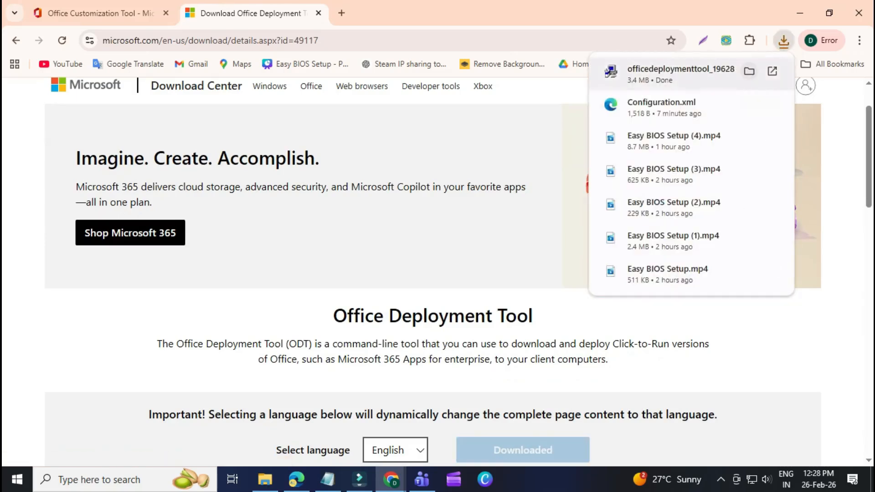
click(749, 71)
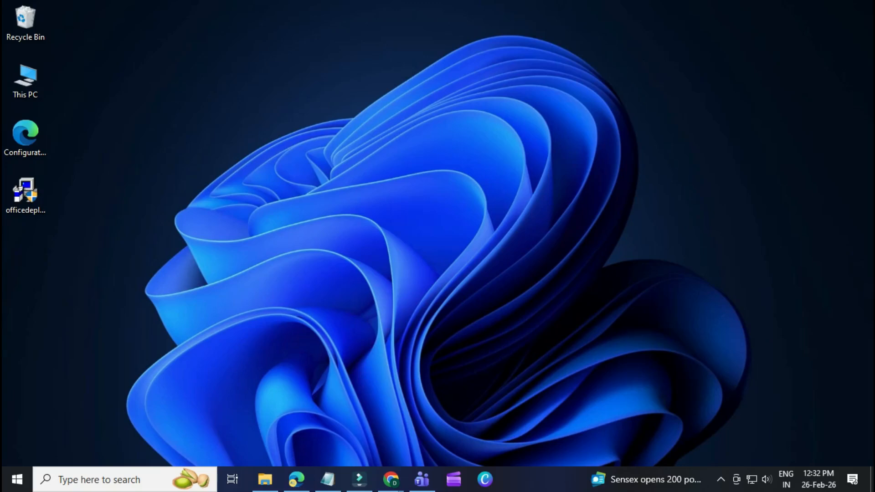
Step: Create a new folder named MIcrosoft on the desktop
right_click(240, 137)
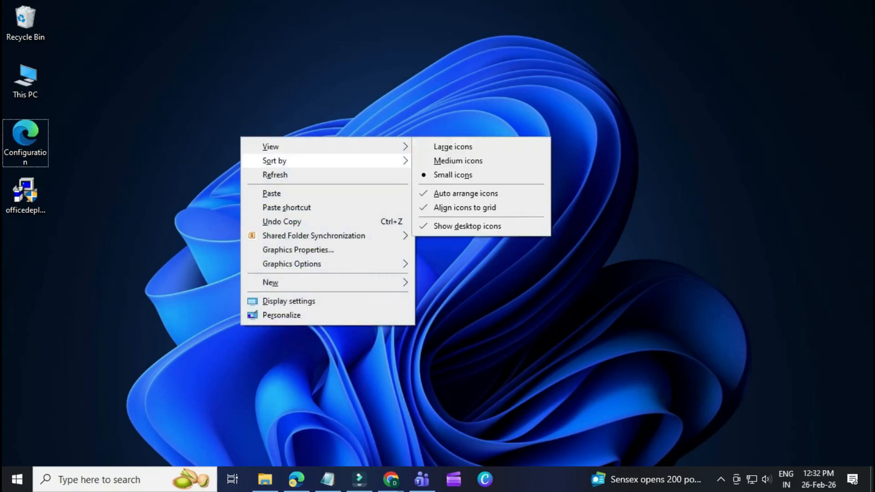
mouse_move(319, 282)
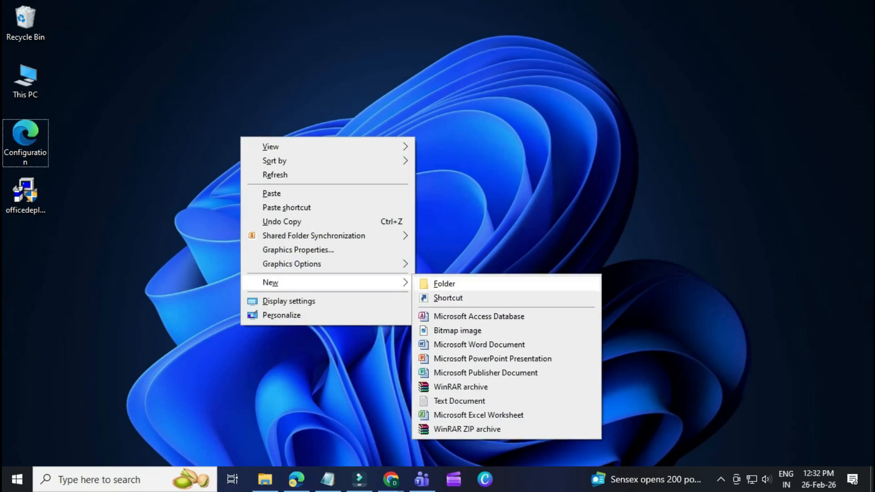
click(433, 283)
text(MIcrosoft)
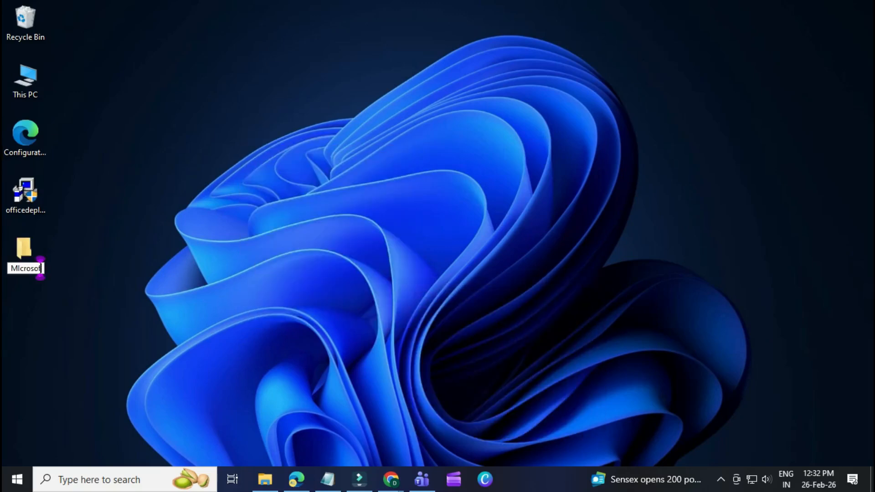
key(Return)
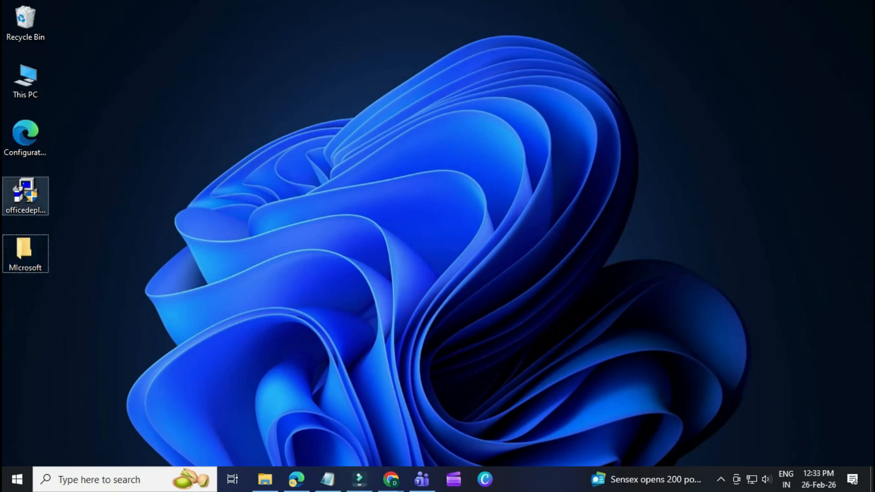
Step: Move the officedeploymenttool and Configuration files from the desktop into the MIcrosoft folder, check the folder's contents, and minimize its window
click(26, 194)
drag(26, 194, 24, 250)
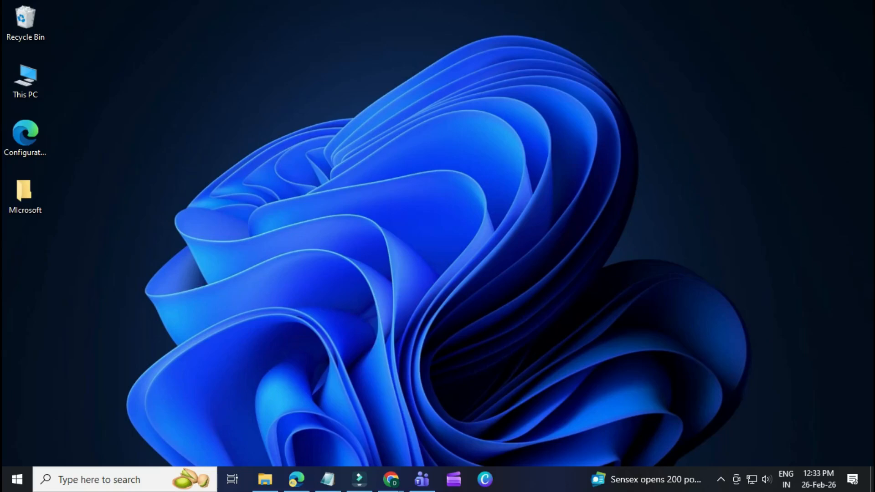
drag(25, 137, 25, 196)
double_click(24, 136)
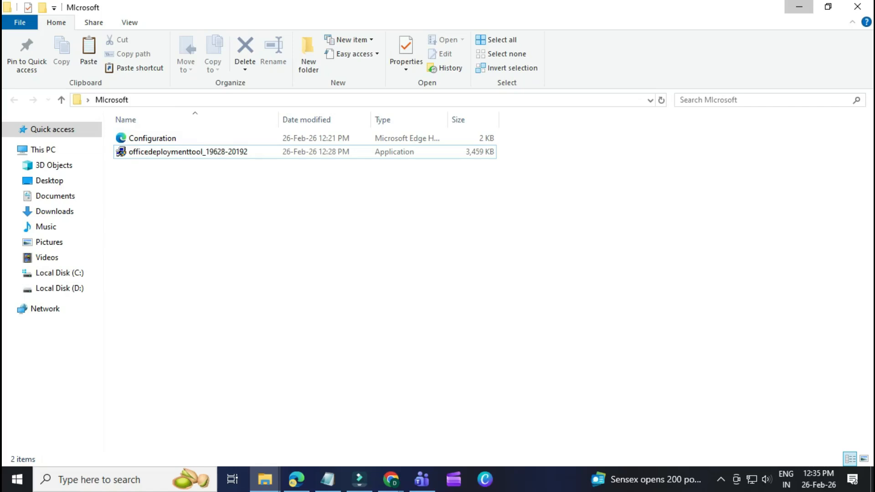
click(799, 7)
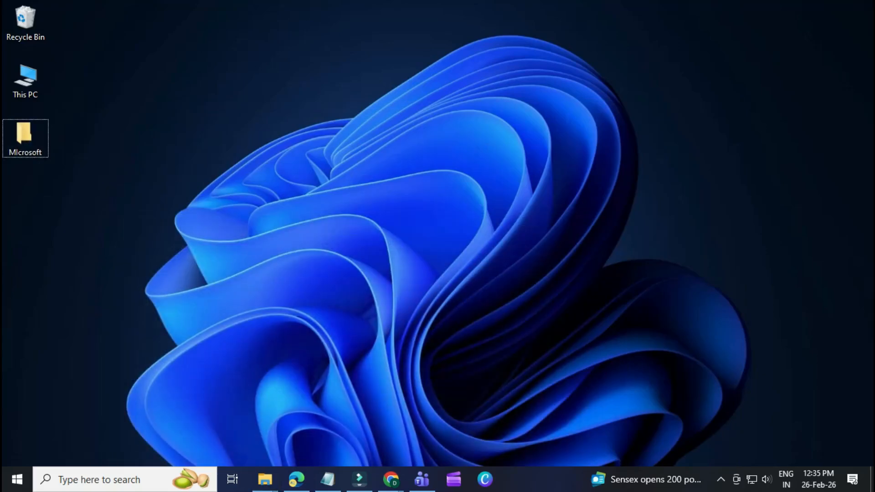
Step: Find Command Prompt through the Windows search and run it as administrator
click(52, 480)
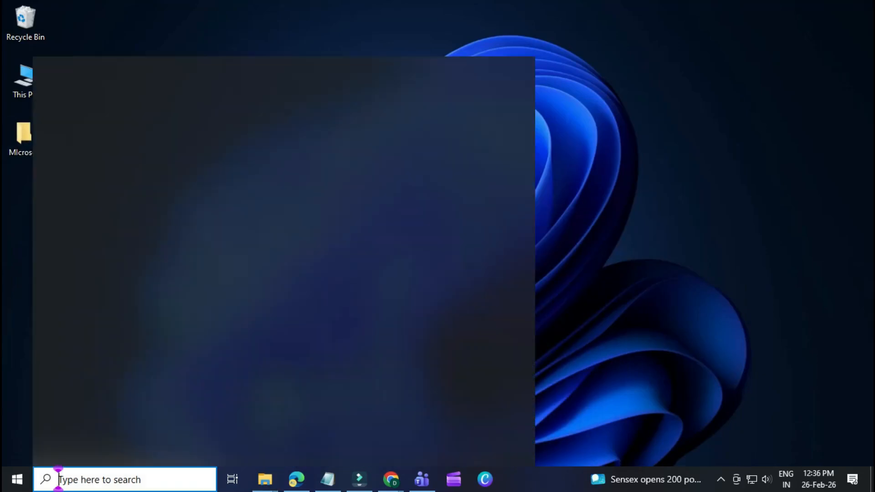
text(command)
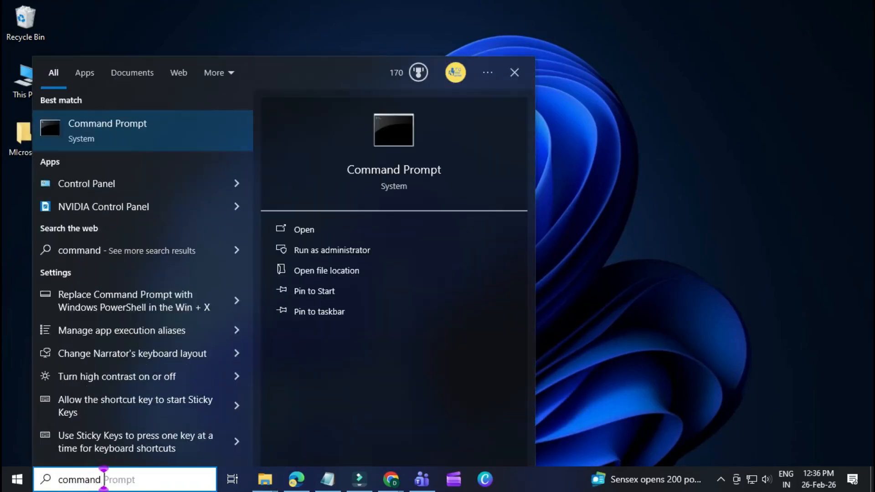
text( prompt)
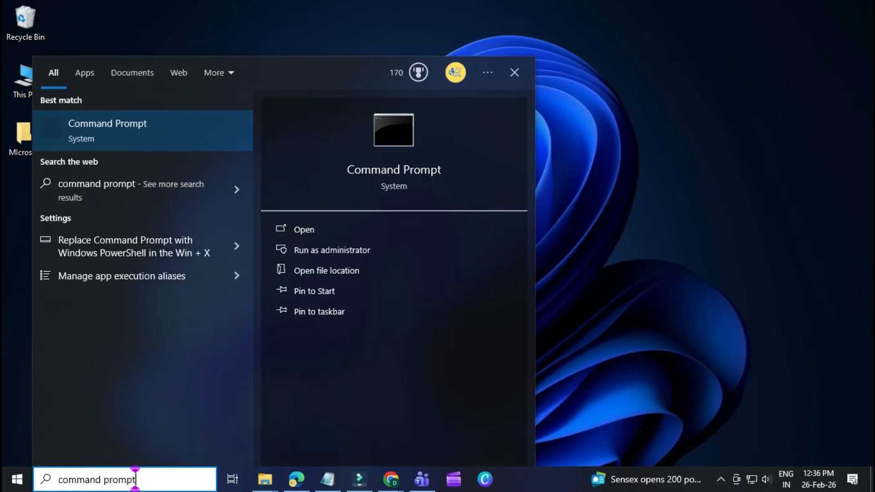
right_click(114, 130)
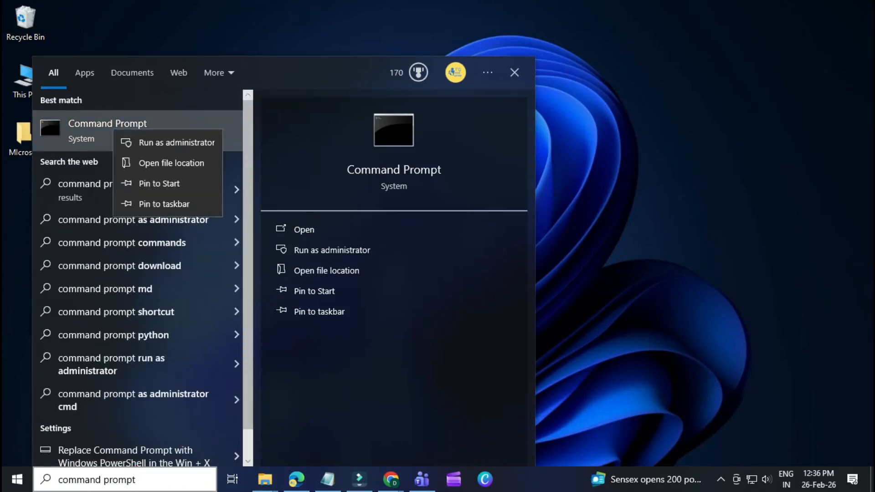
click(154, 142)
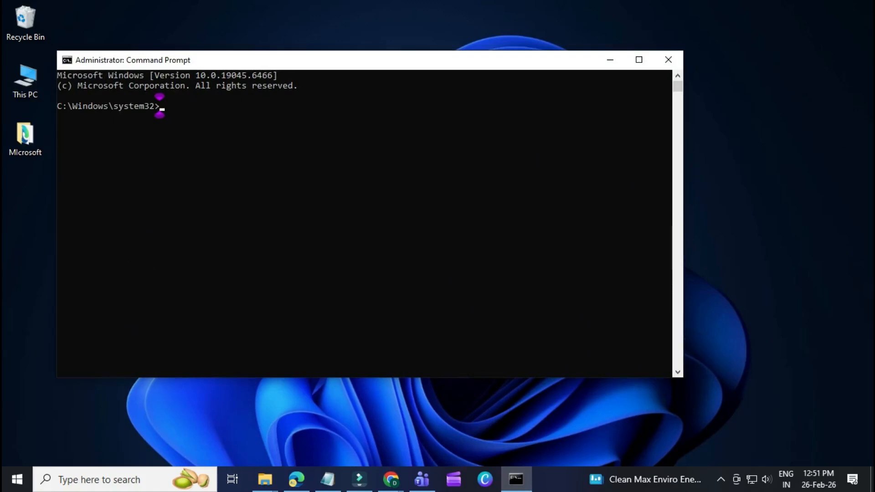
Step: Copy the full path of the MIcrosoft folder from File Explorer and return to the Command Prompt window
key(alt+Tab)
key(alt+d)
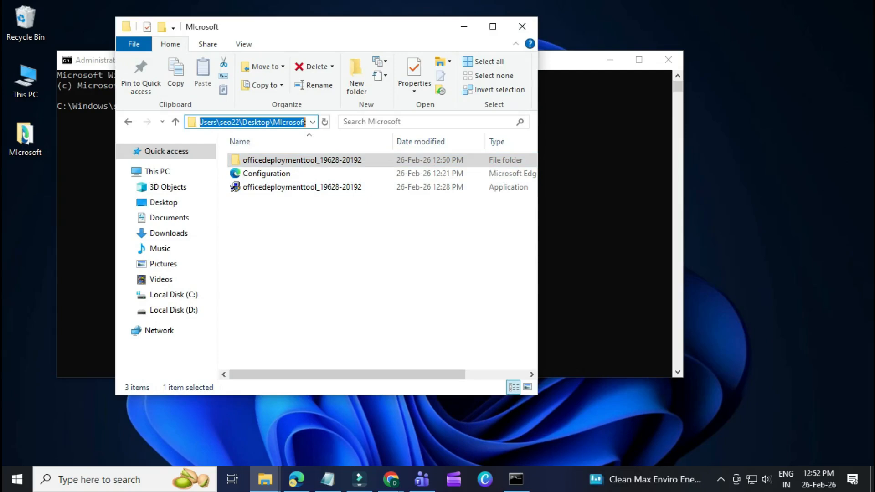
key(shift+F10)
key(Down)
key(Down)
key(Return)
key(alt+Tab)
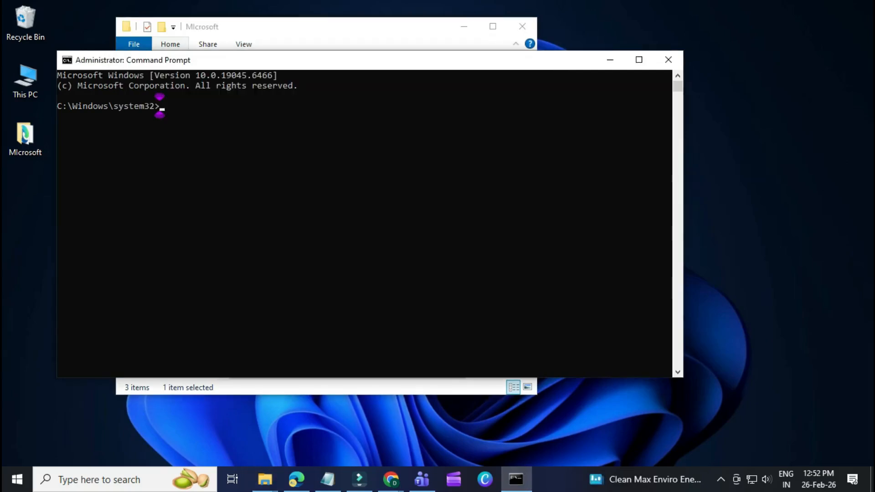
Step: Change the directory to the desktop's MIcrosoft folder with cd and the copied path, and run setup /configure configuration.xml
text(cd)
key(ctrl+v)
key(Return)
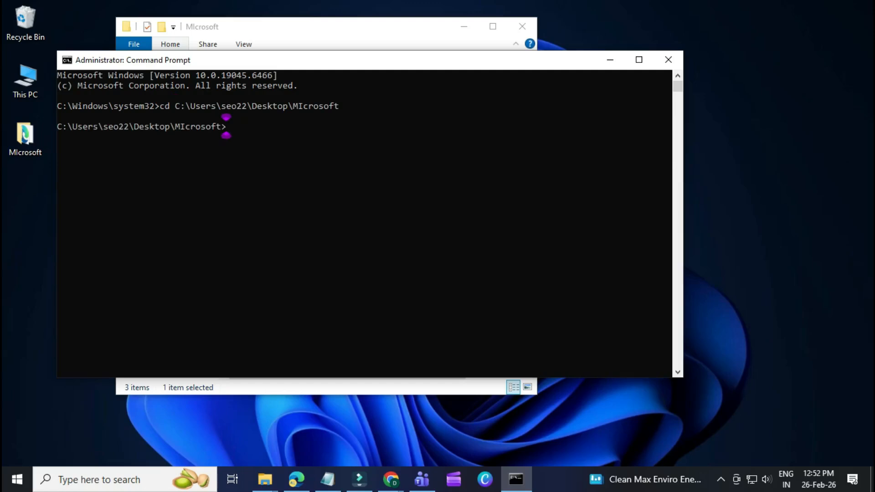
key(ctrl+v)
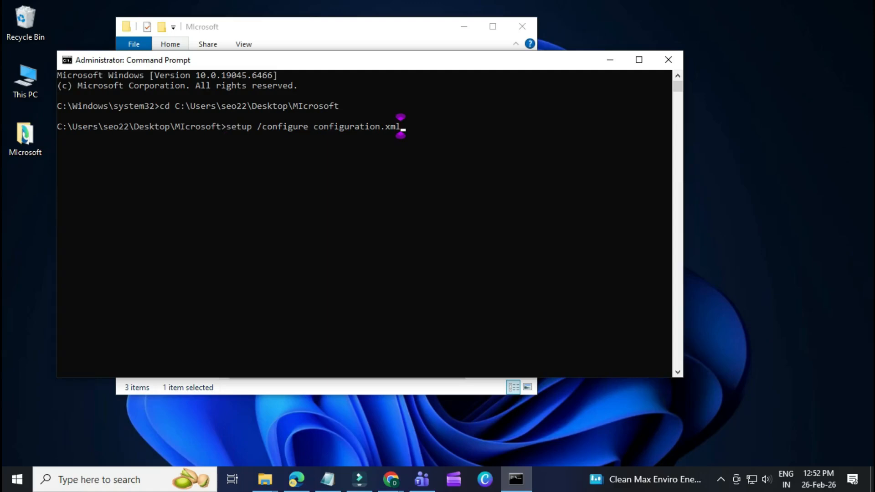
key(Return)
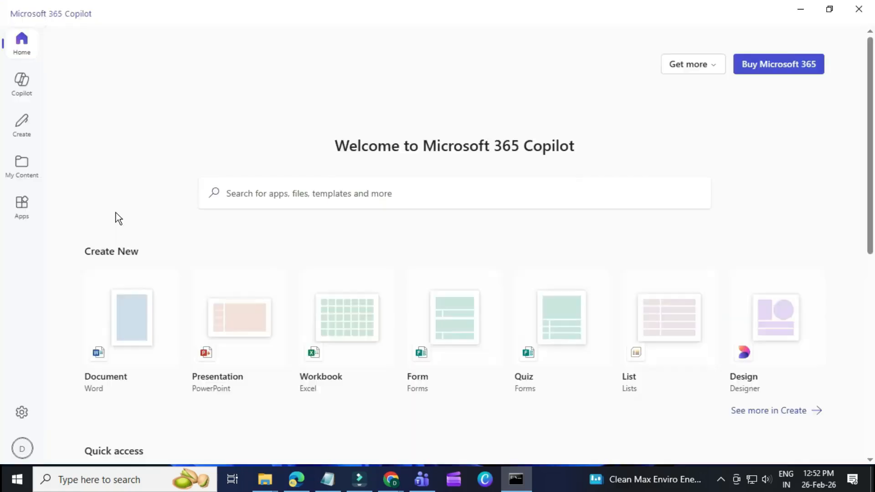
Step: Create a new PowerPoint presentation from the Microsoft 365 Copilot home page and dismiss the Get Genuine Office notice
scroll(221, 219, down, 3)
click(221, 219)
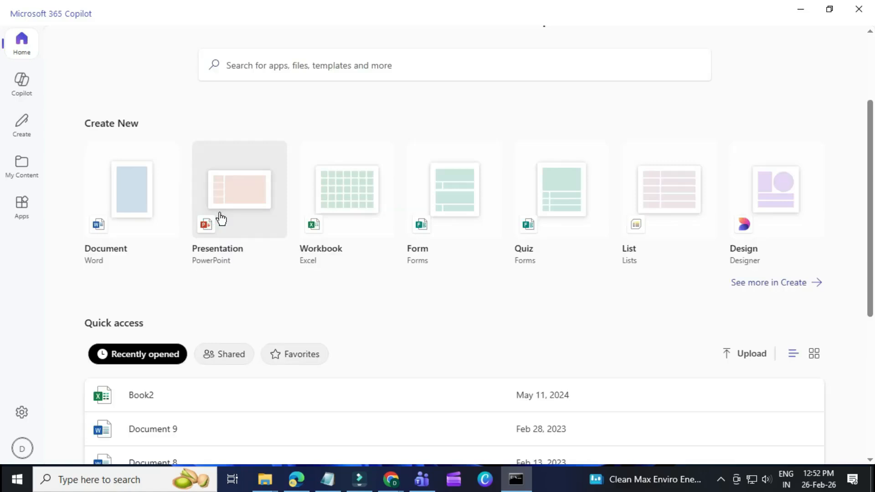
click(221, 218)
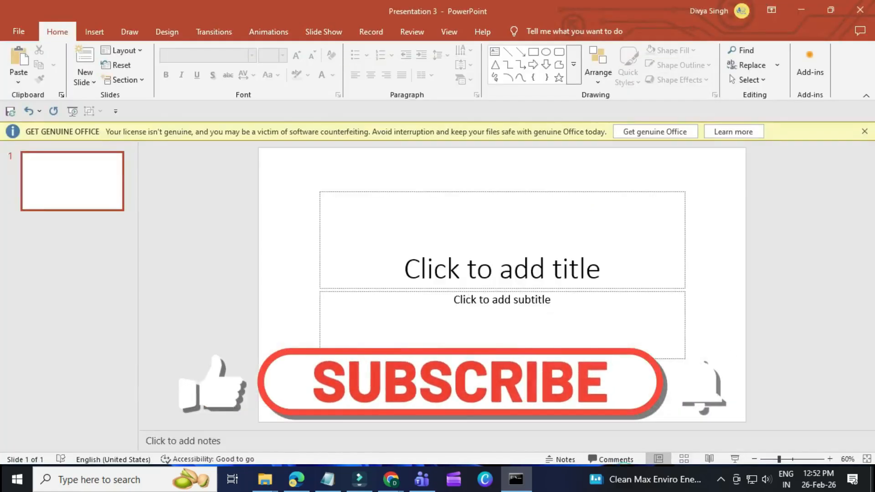
click(865, 132)
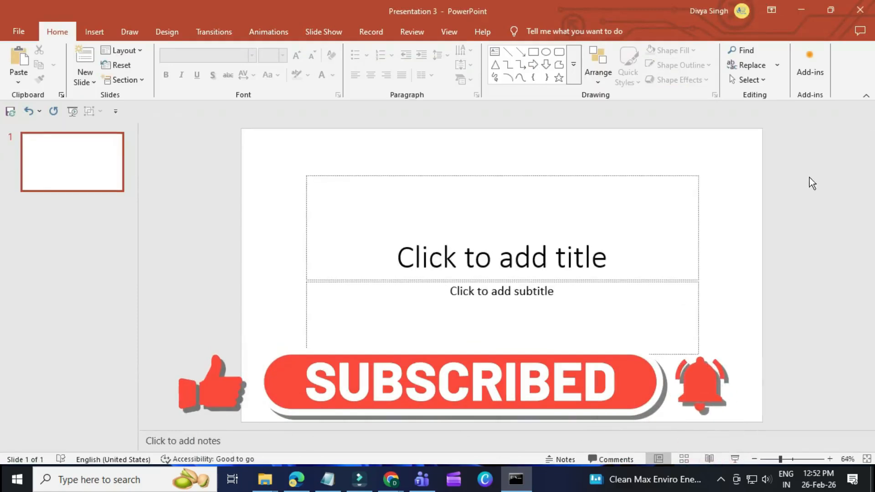